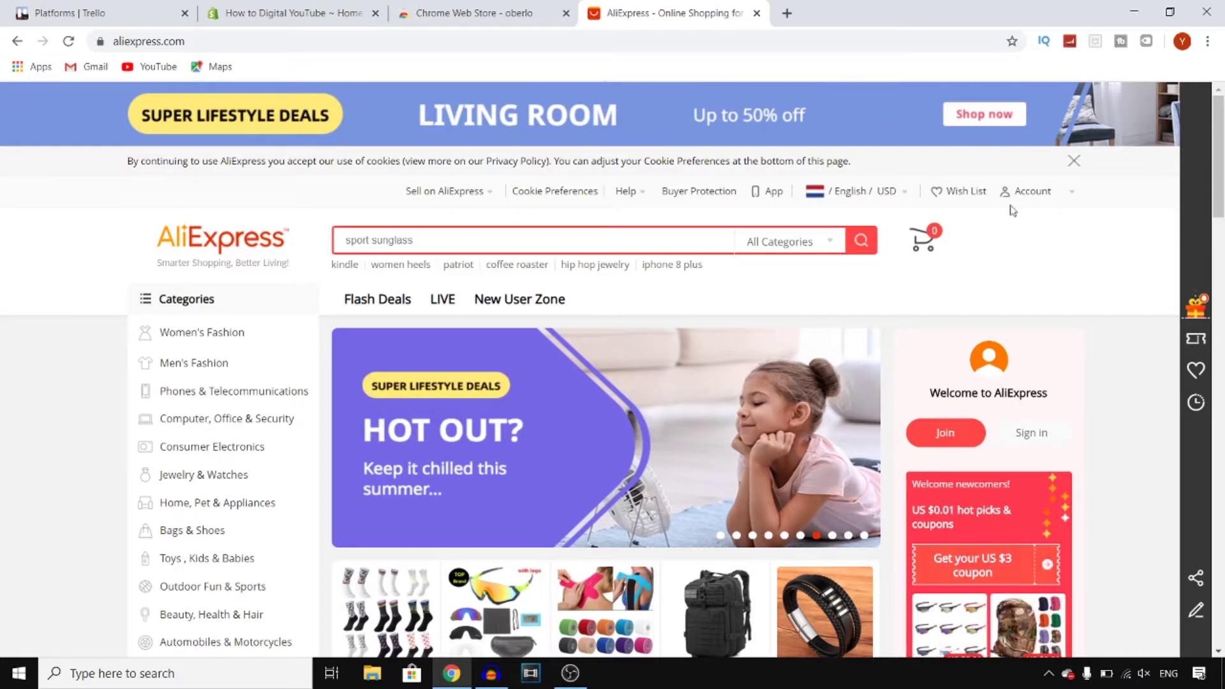
Check the installed Oberlo - Aliexpress.com Product Importer in the Web Store, then return to AliExpress
click(469, 10)
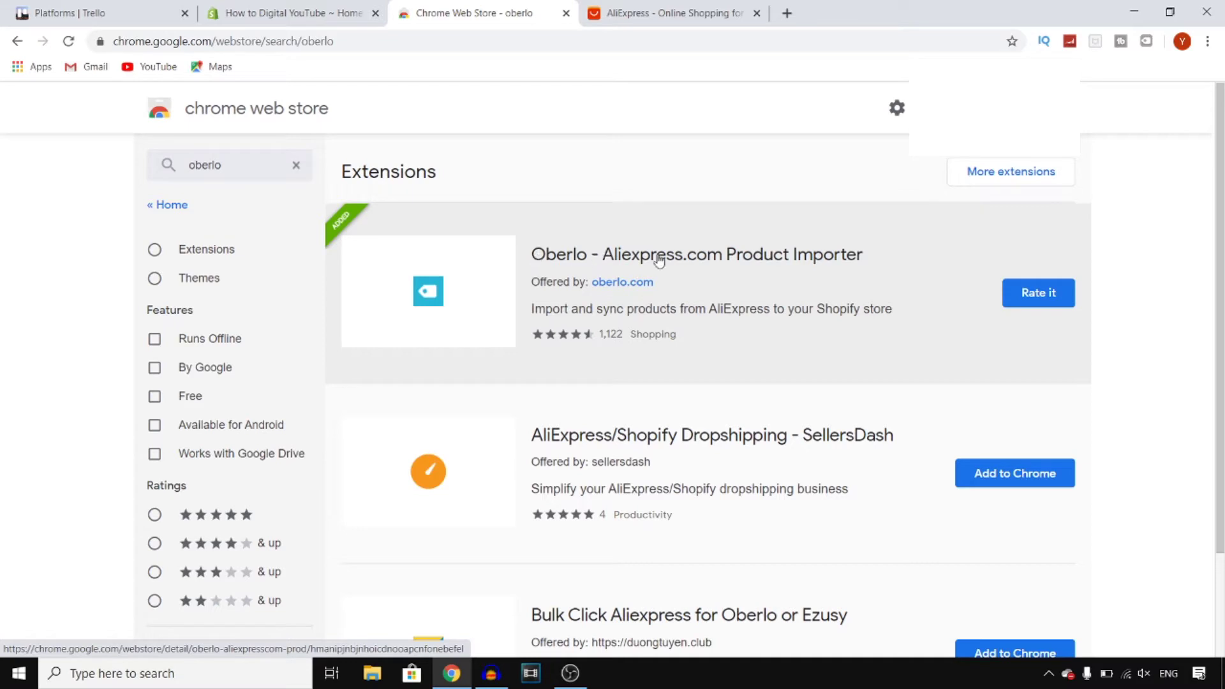
click(770, 273)
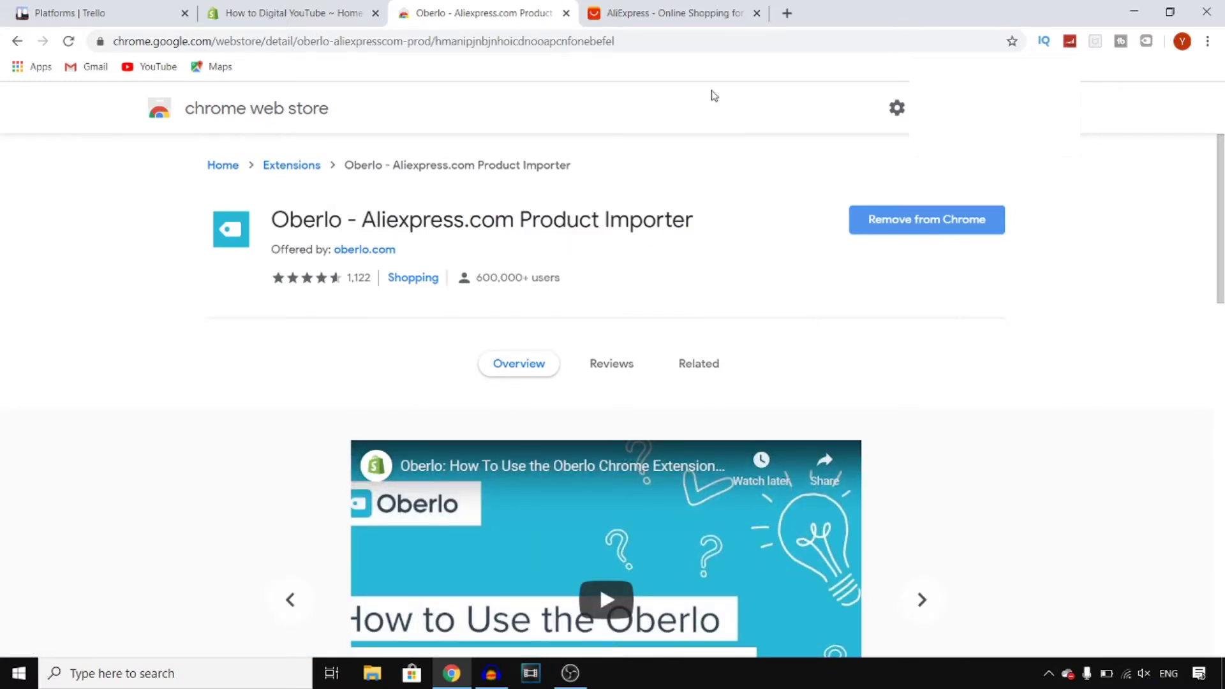
click(661, 13)
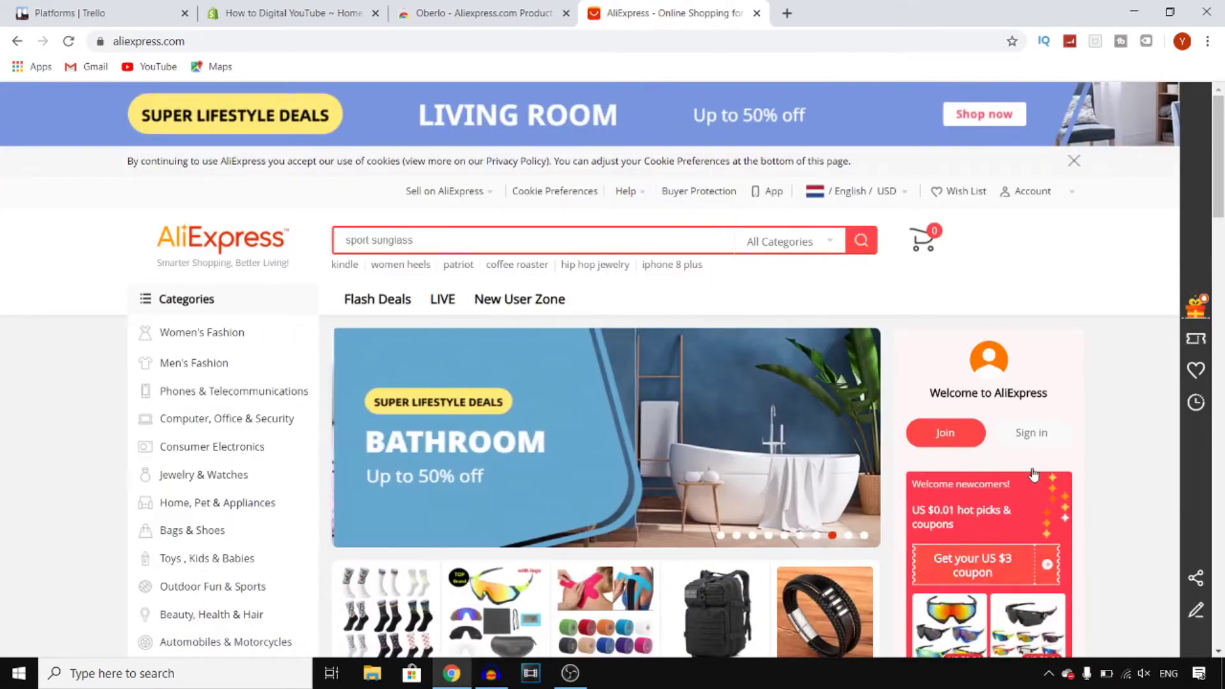
scroll(1046, 491, down, 3)
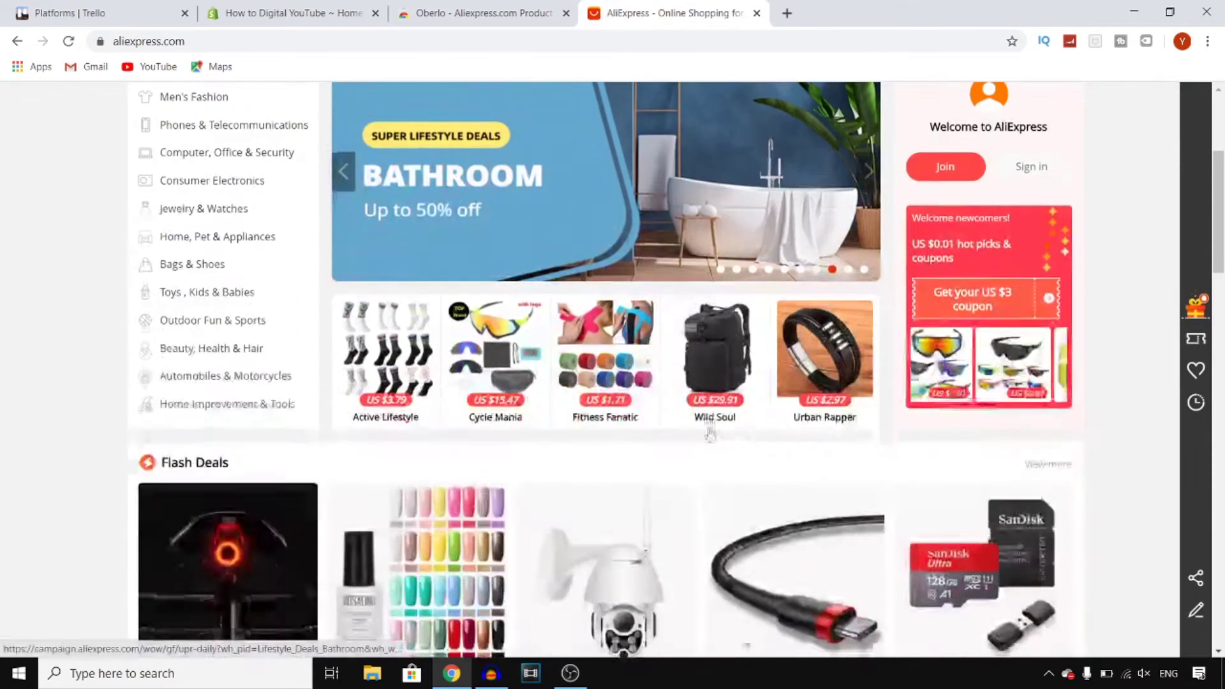
Add the 2019 Anti Slip seamless Cycling Socks from Active Lifestyle deals to Oberlo's import list
click(398, 353)
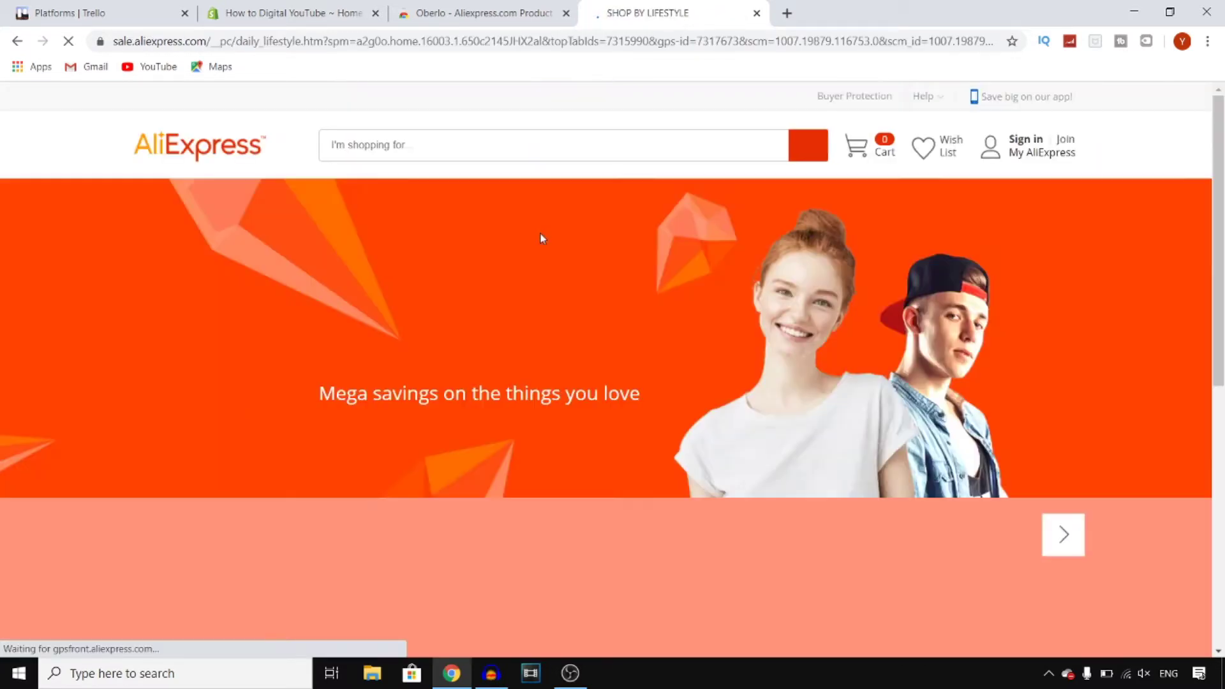
scroll(636, 420, down, 1)
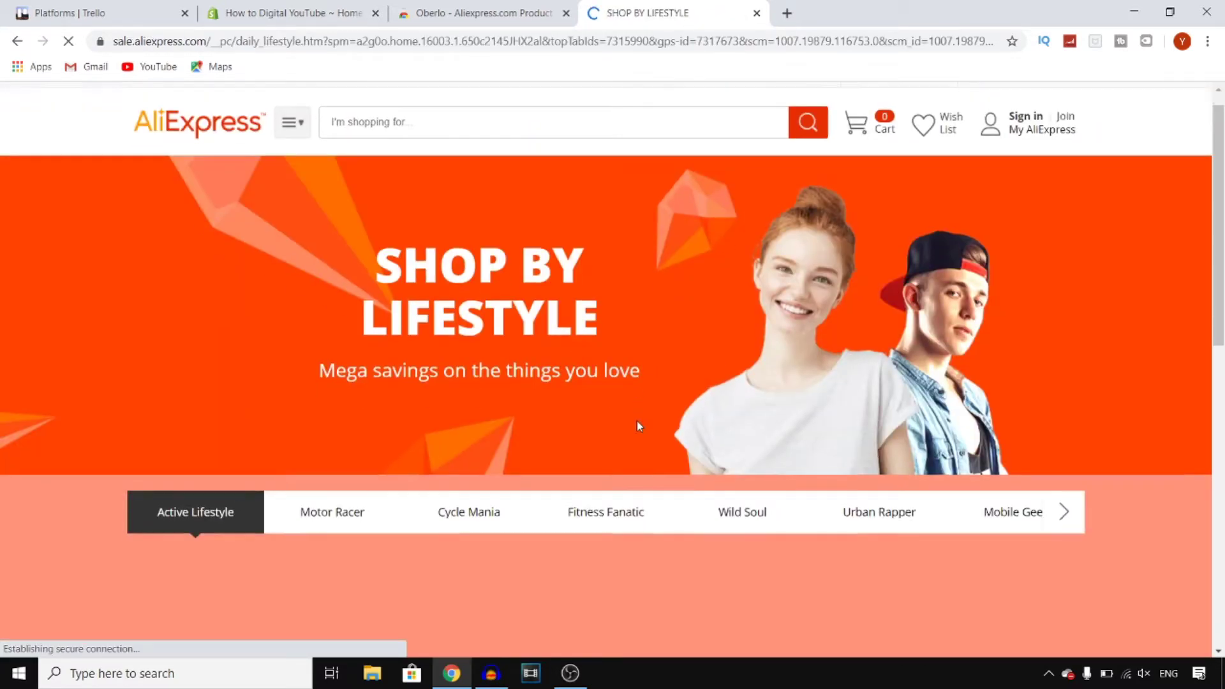
scroll(637, 425, down, 1)
scroll(640, 436, down, 3)
scroll(646, 450, down, 3)
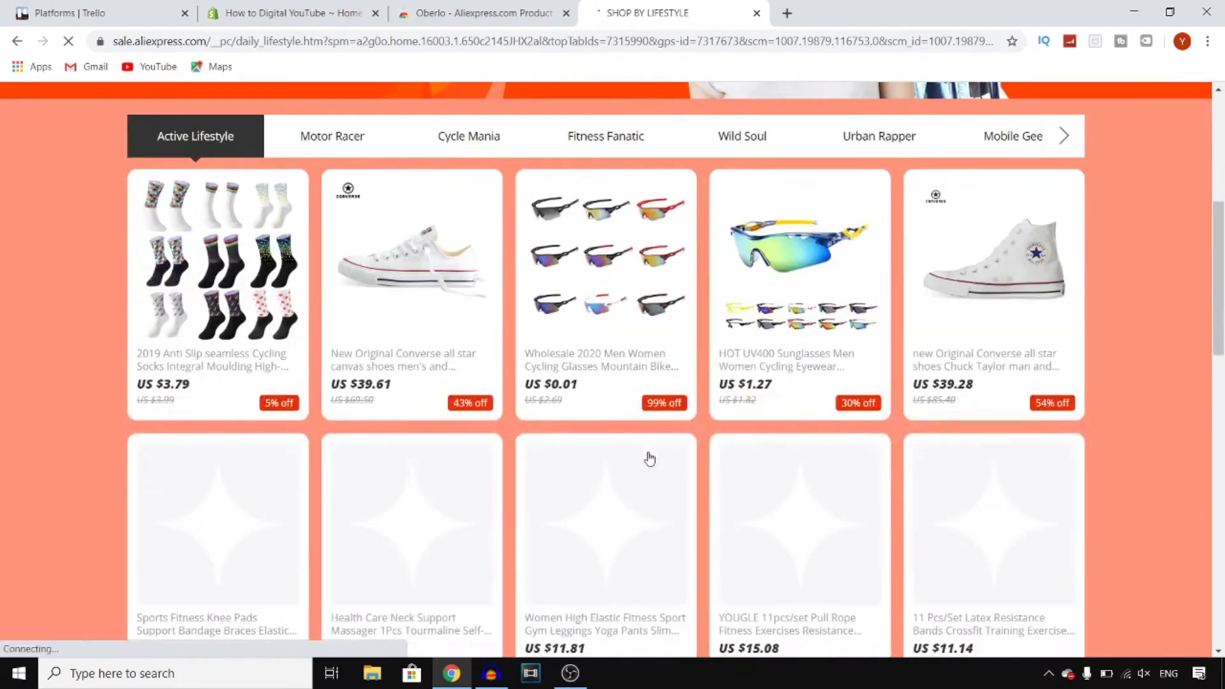
click(184, 257)
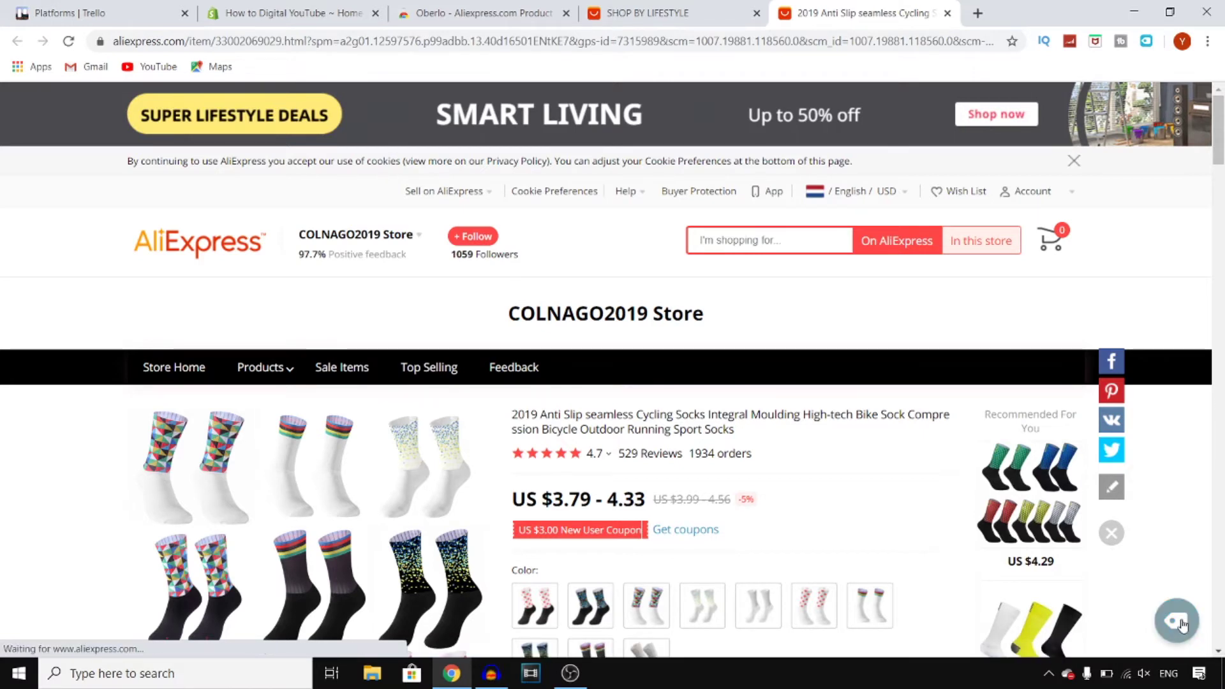
click(1180, 622)
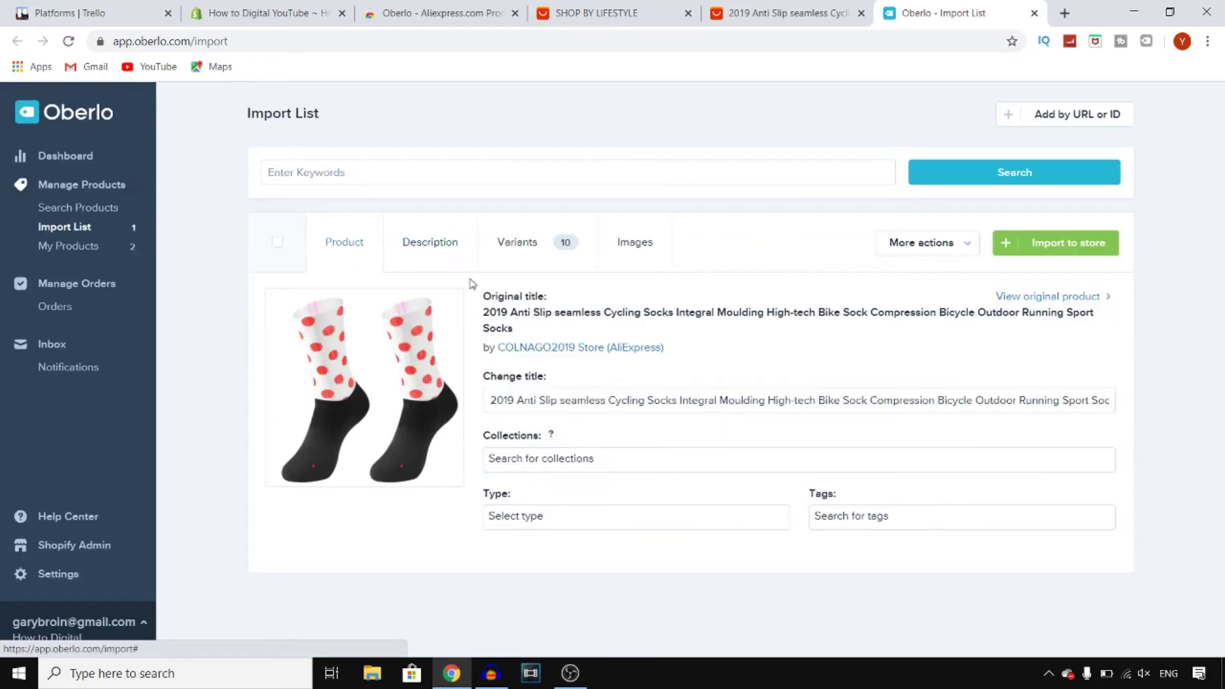
Import the cycling socks into the Shopify store and show the admin Products list
click(1074, 255)
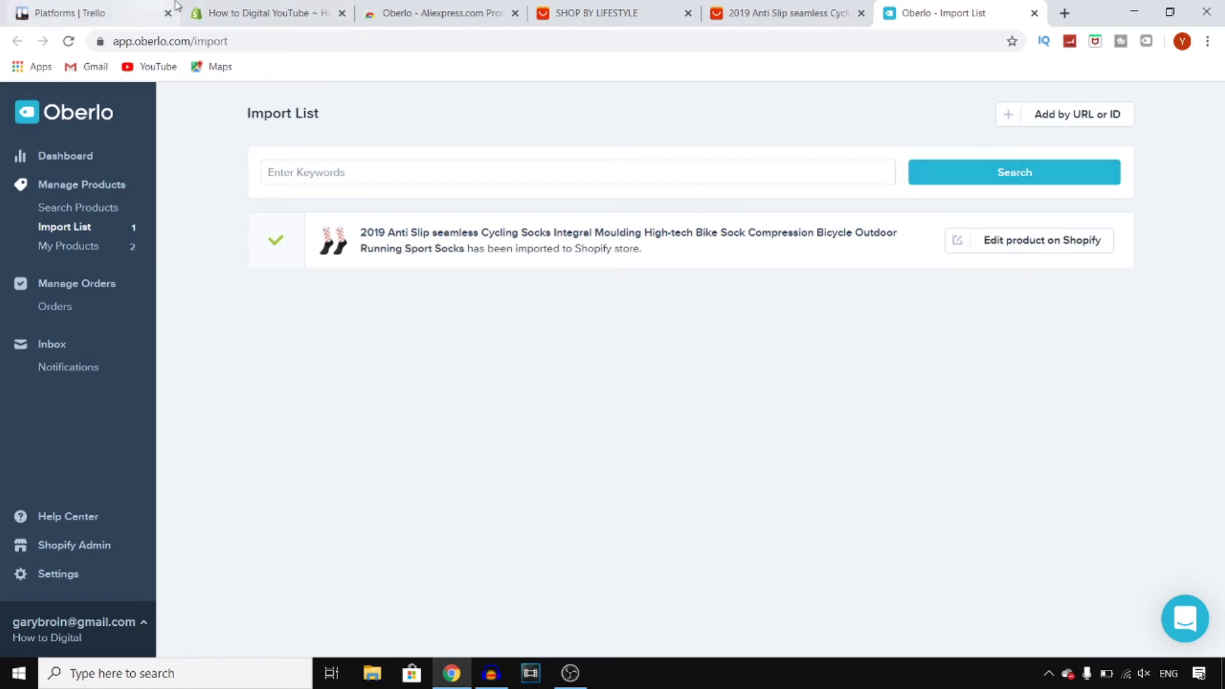
click(261, 7)
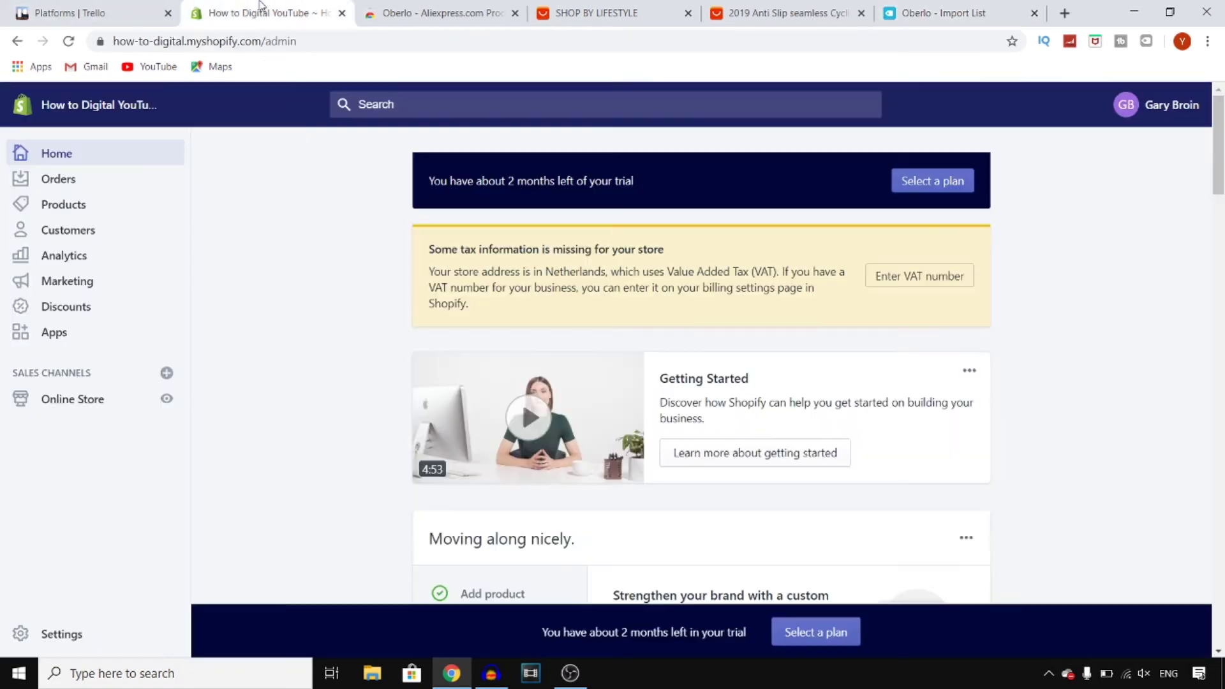
click(79, 211)
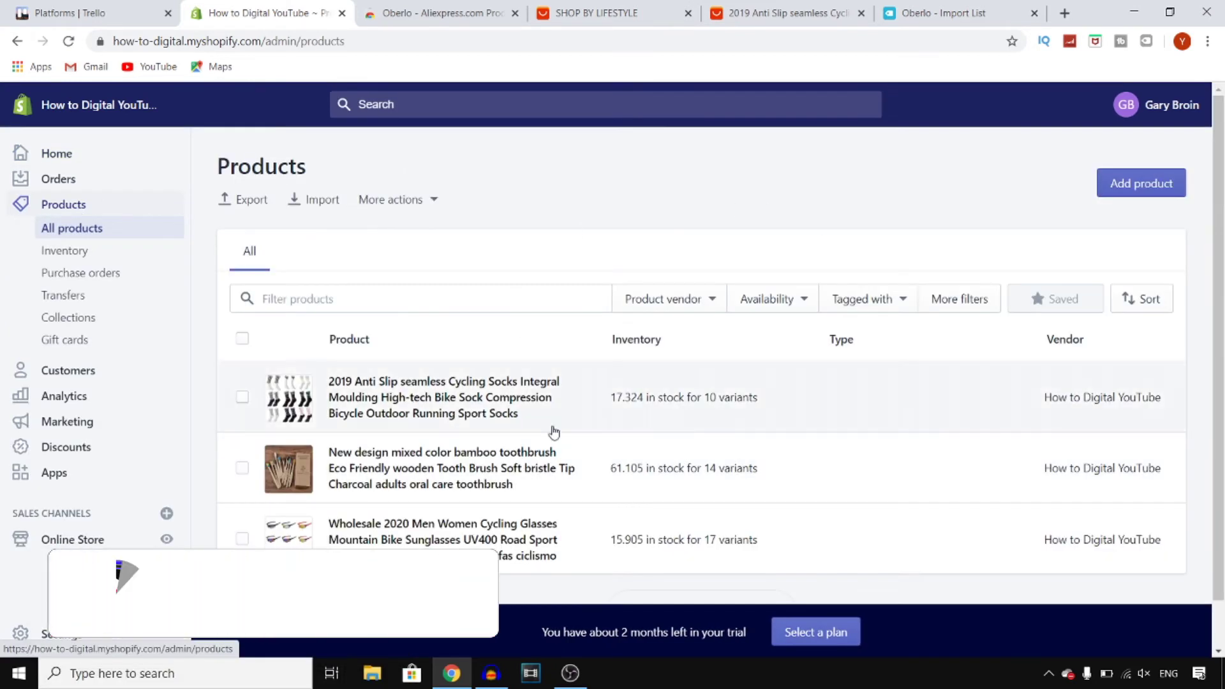
View the 2019 Anti Slip seamless Cycling Socks product in Shopify, then return to AliExpress
click(440, 382)
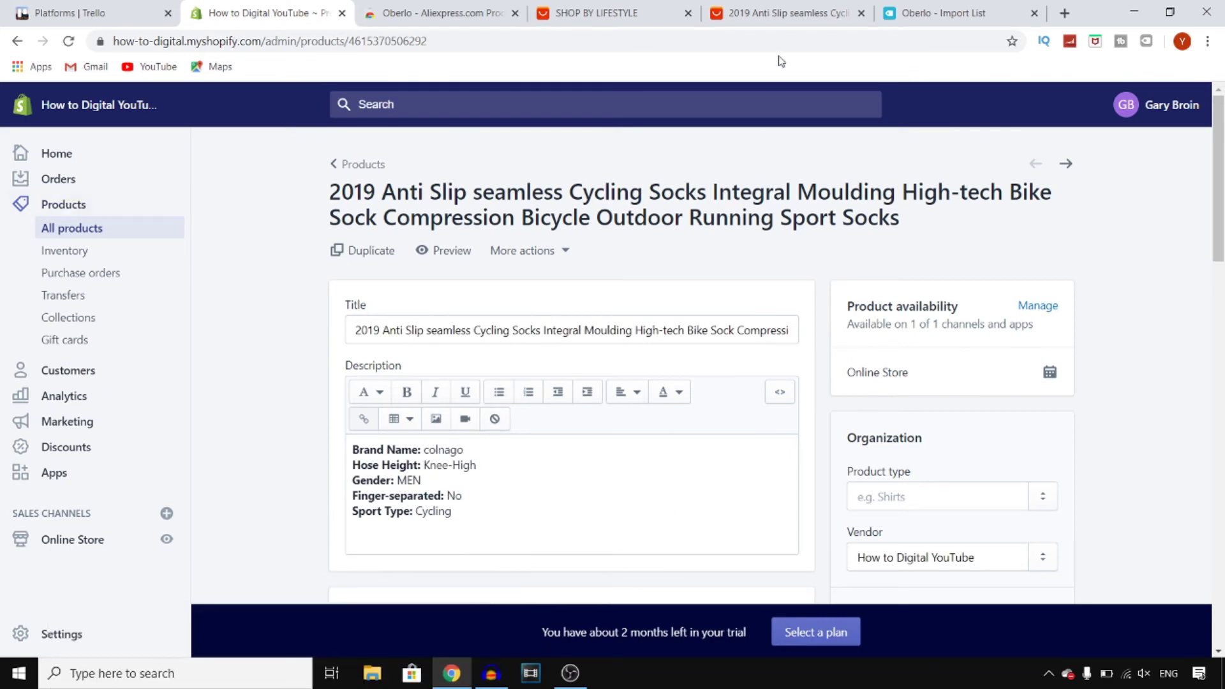
click(774, 12)
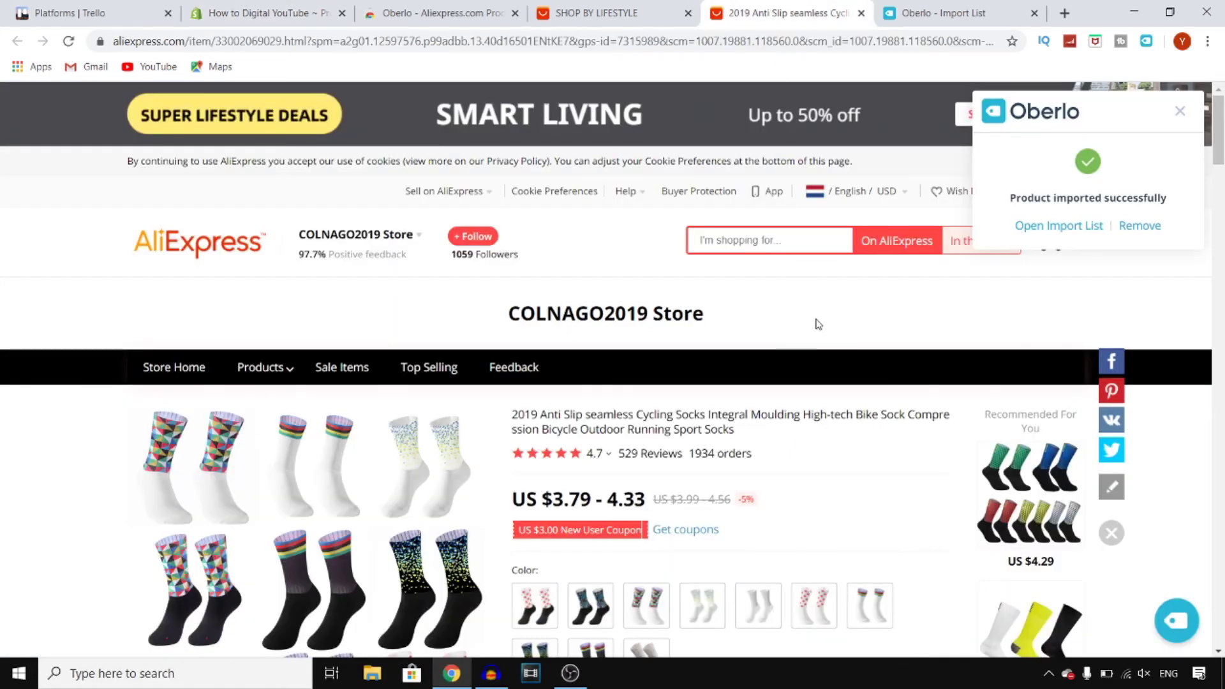
scroll(816, 325, down, 3)
scroll(816, 324, down, 1)
scroll(816, 325, up, 5)
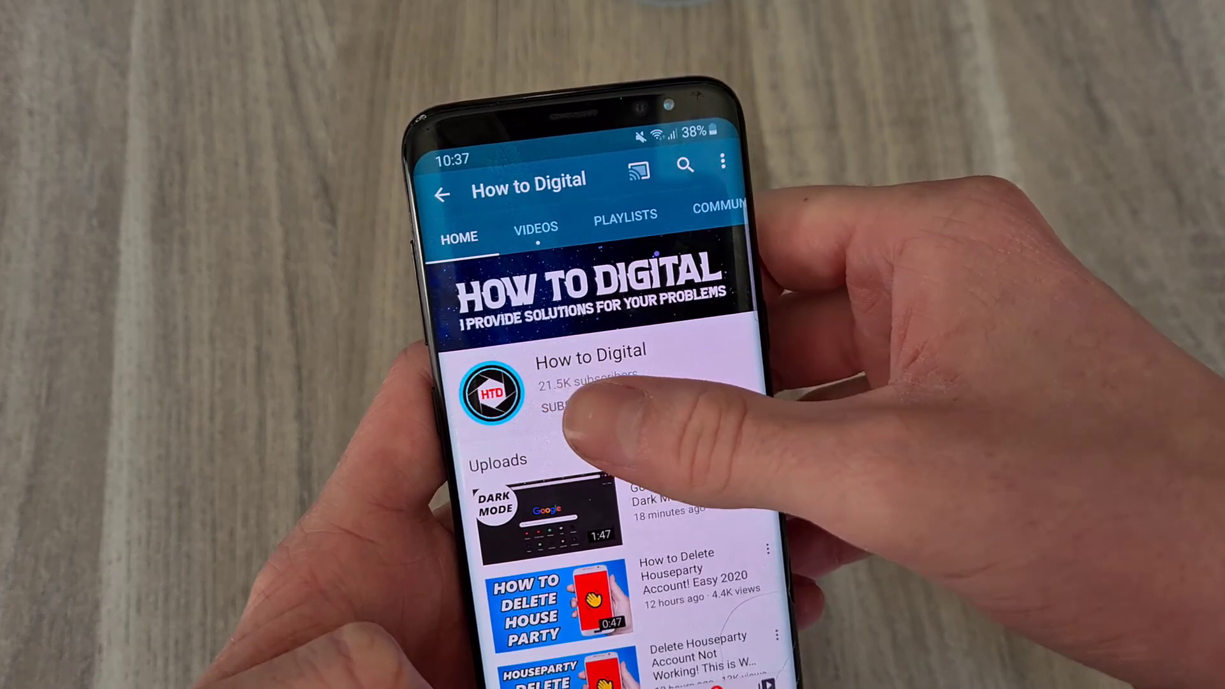
Subscribe to How to Digital and set its bell notifications to All
click(555, 395)
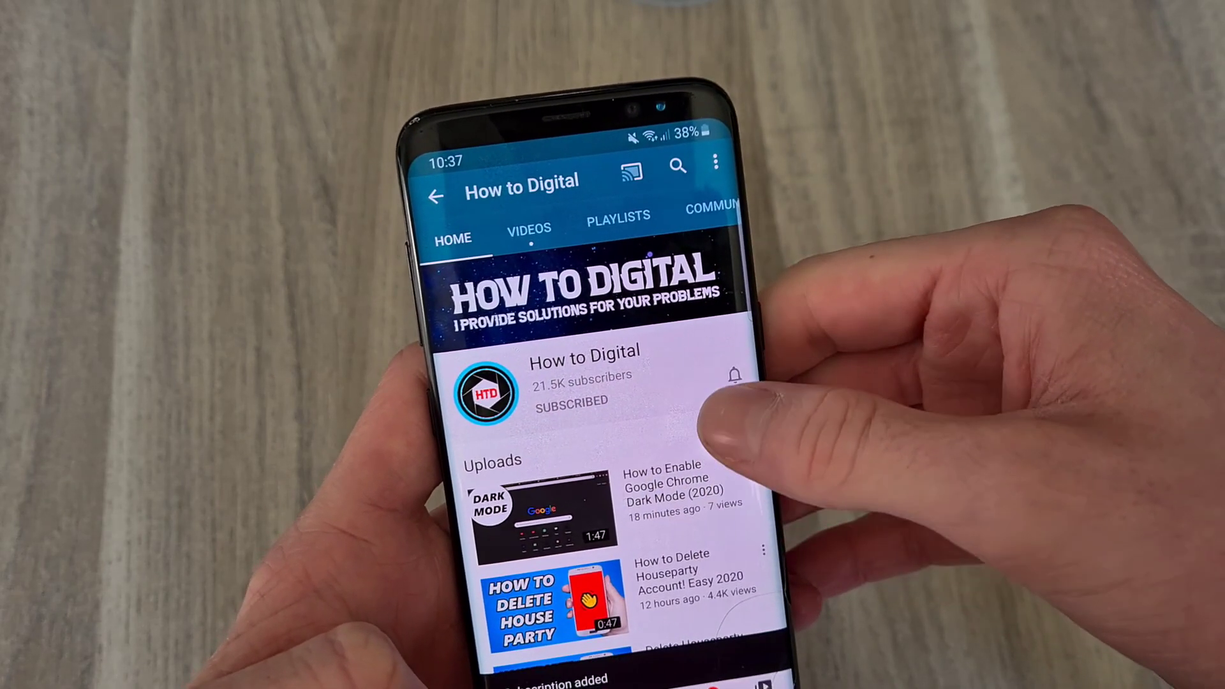
click(734, 376)
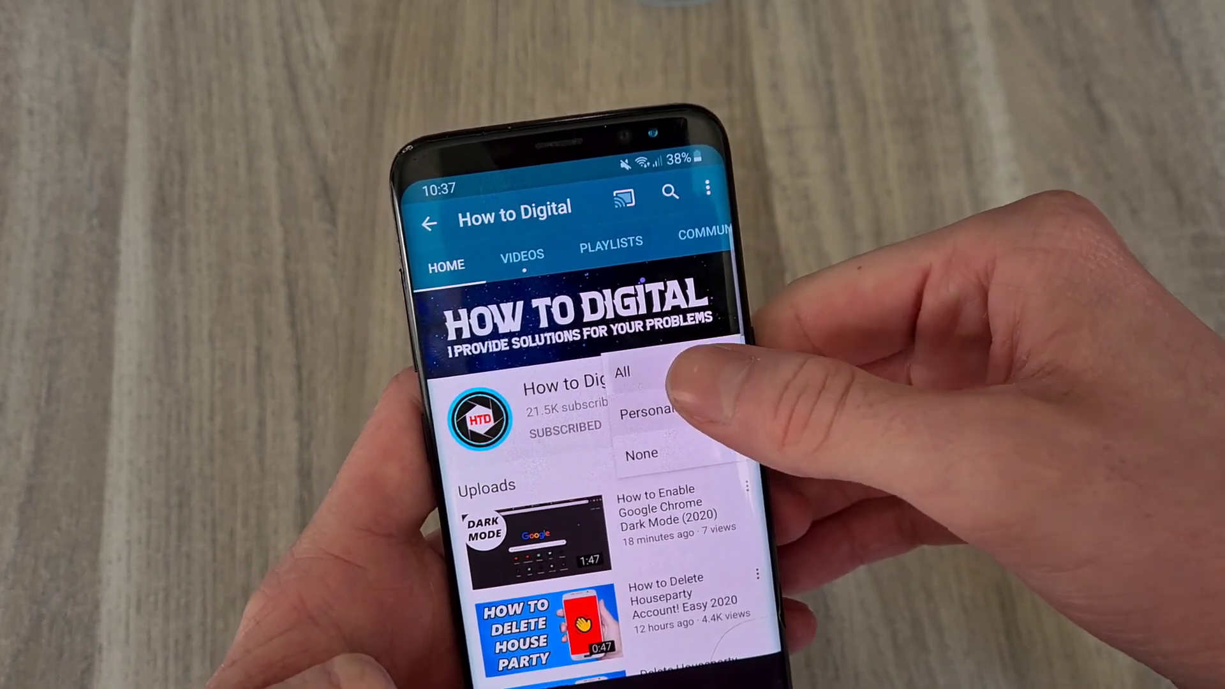
click(627, 373)
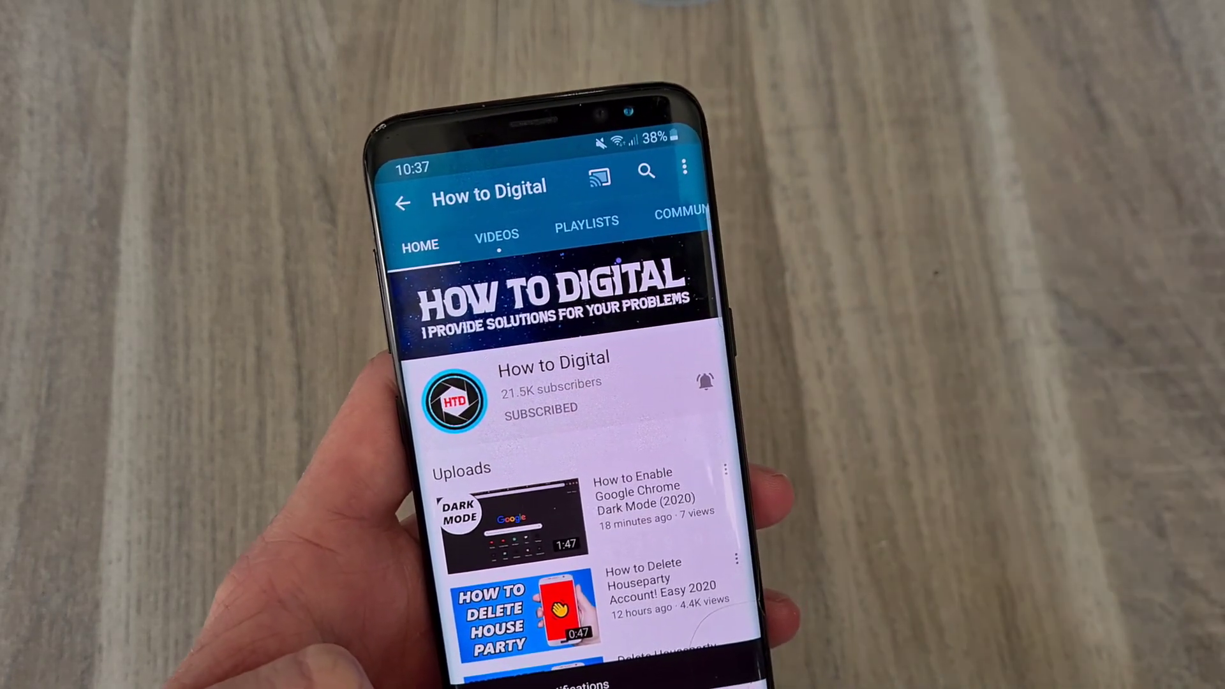